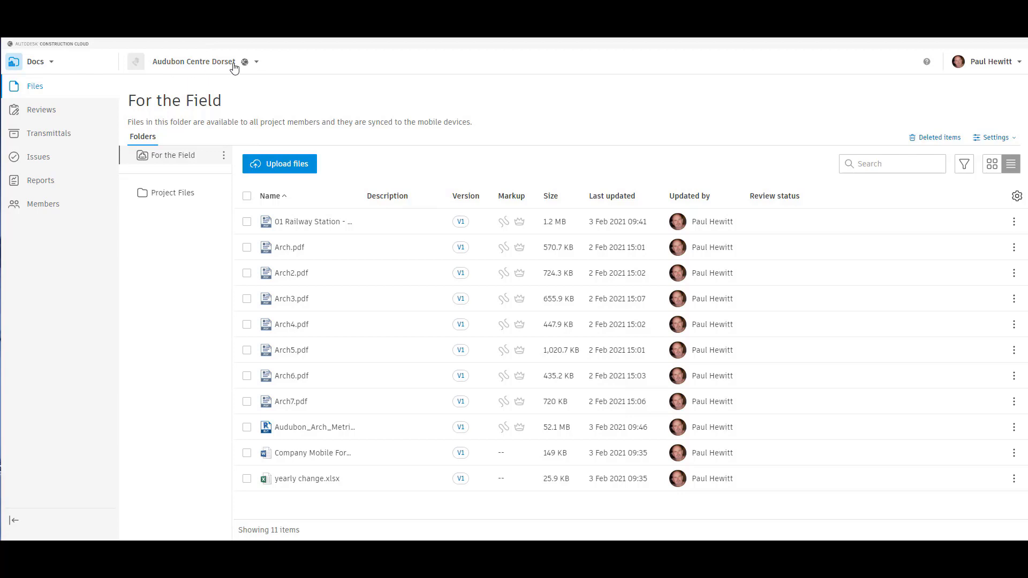
Glance at the project list without switching, then open the Project Files folder with its four model files
{"action": "left_click", "coordinate": [256, 63]}
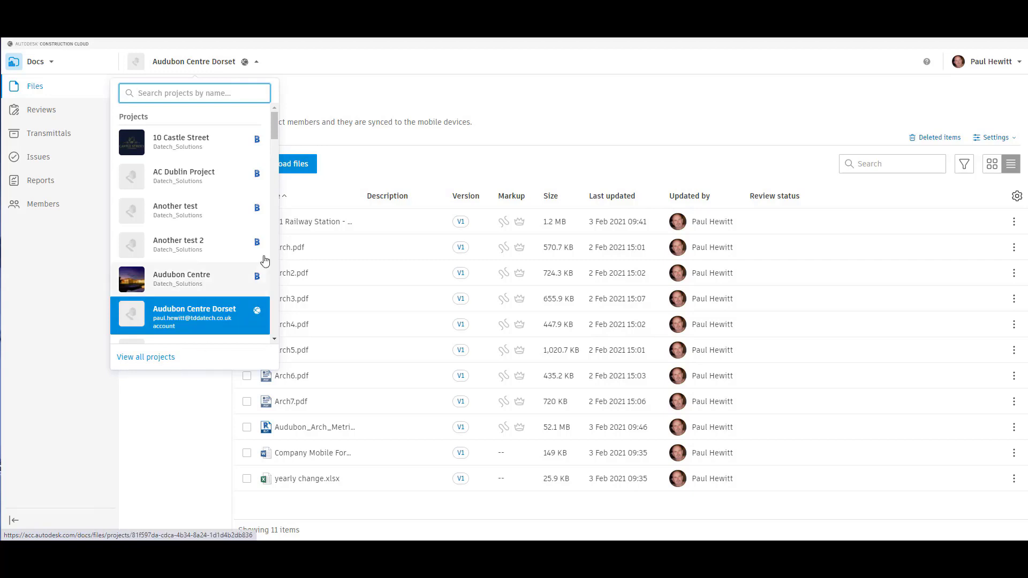
{"action": "left_click", "coordinate": [380, 101]}
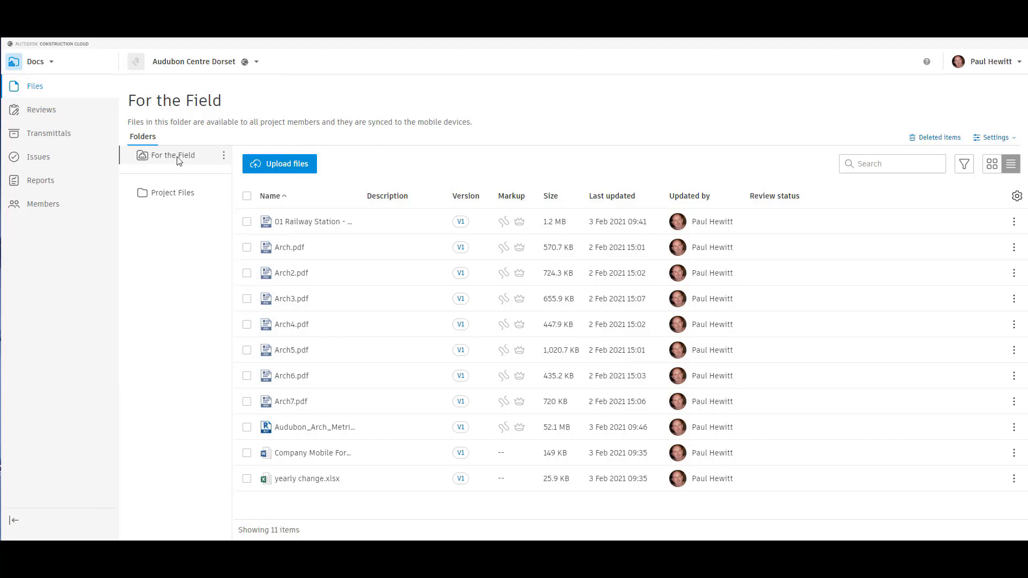
{"action": "left_click", "coordinate": [187, 197]}
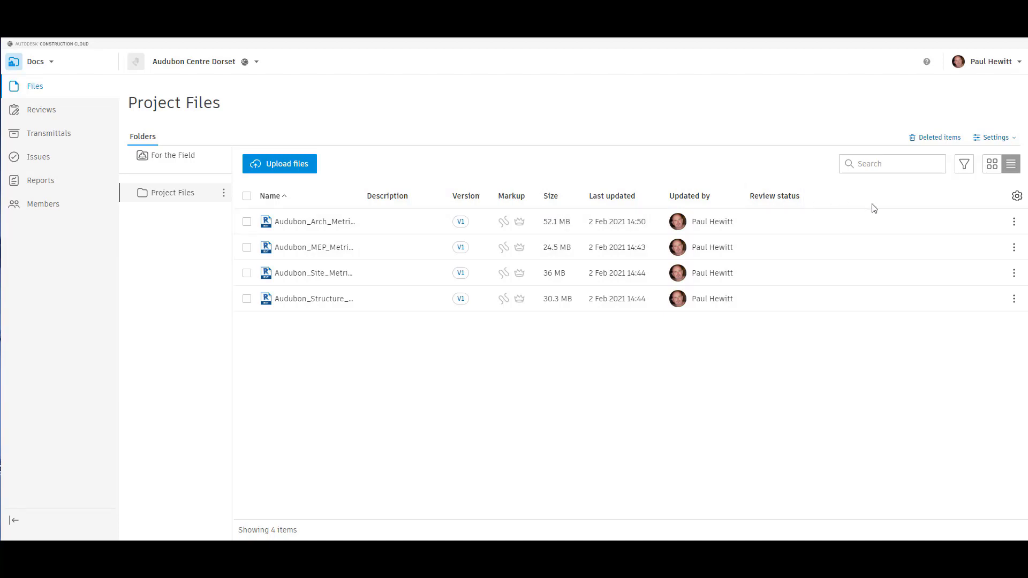
From the column choices, check the folder's attribute settings, find none defined, and close them
{"action": "left_click", "coordinate": [1016, 197]}
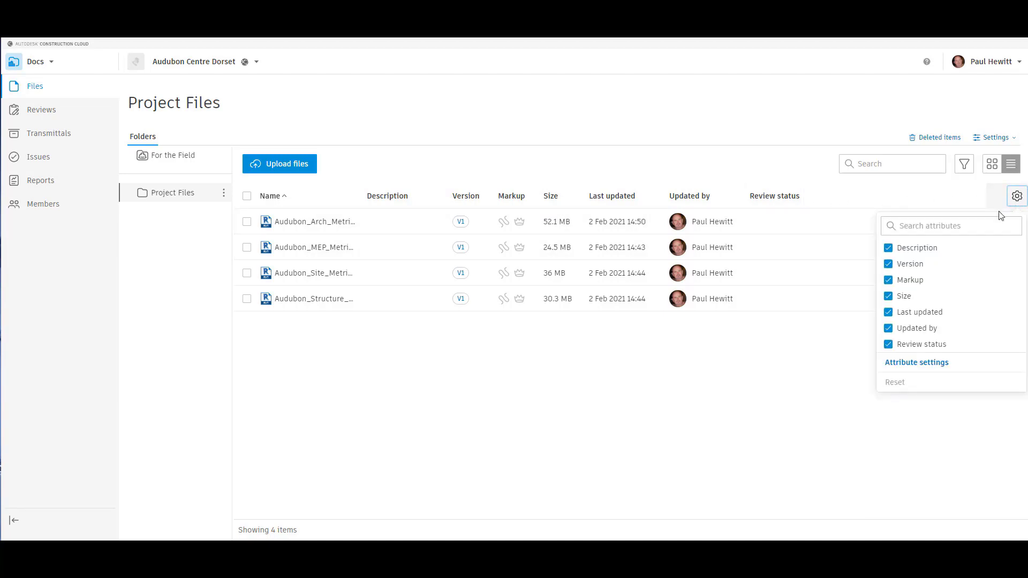
{"action": "left_click", "coordinate": [908, 364]}
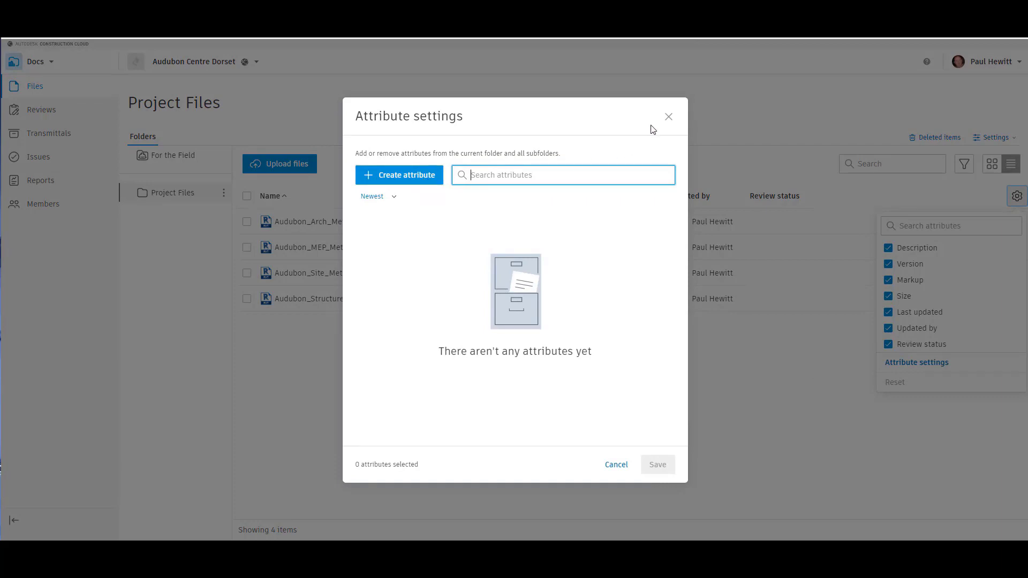
{"action": "left_click", "coordinate": [668, 117]}
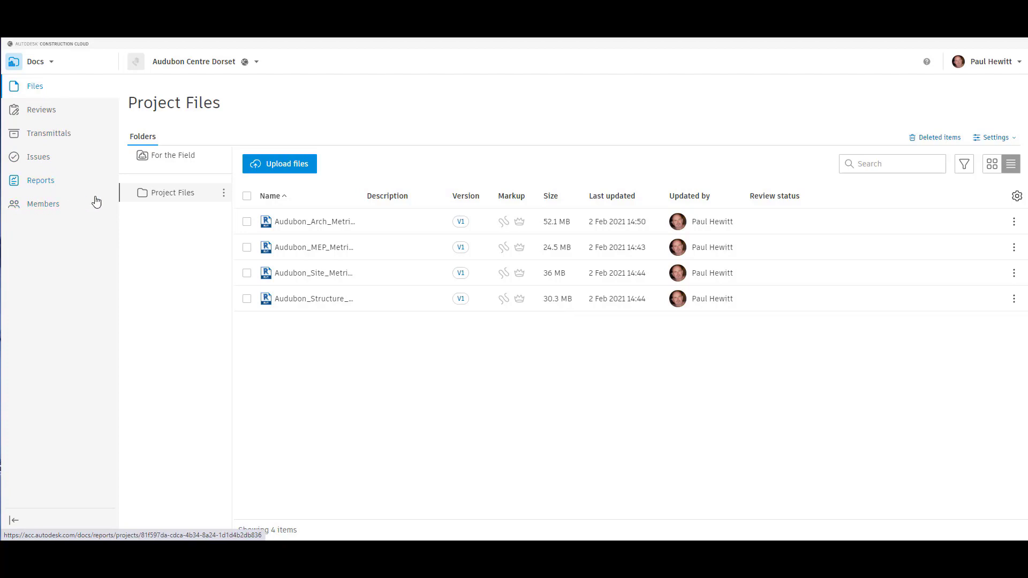
Open Arch2.pdf from the For the Field folder and look at the measuring options
{"action": "left_click", "coordinate": [173, 155]}
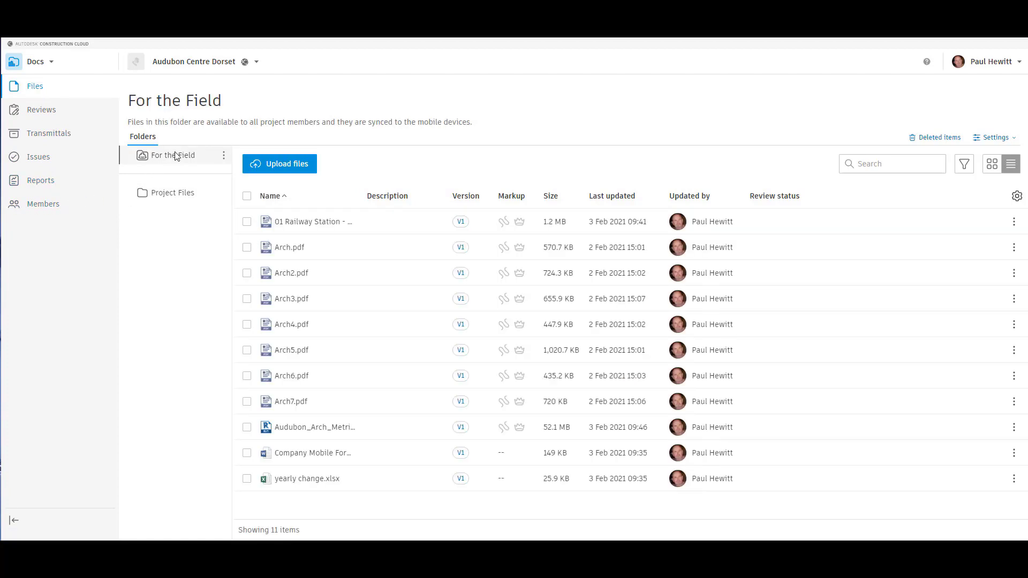
{"action": "left_click", "coordinate": [286, 279]}
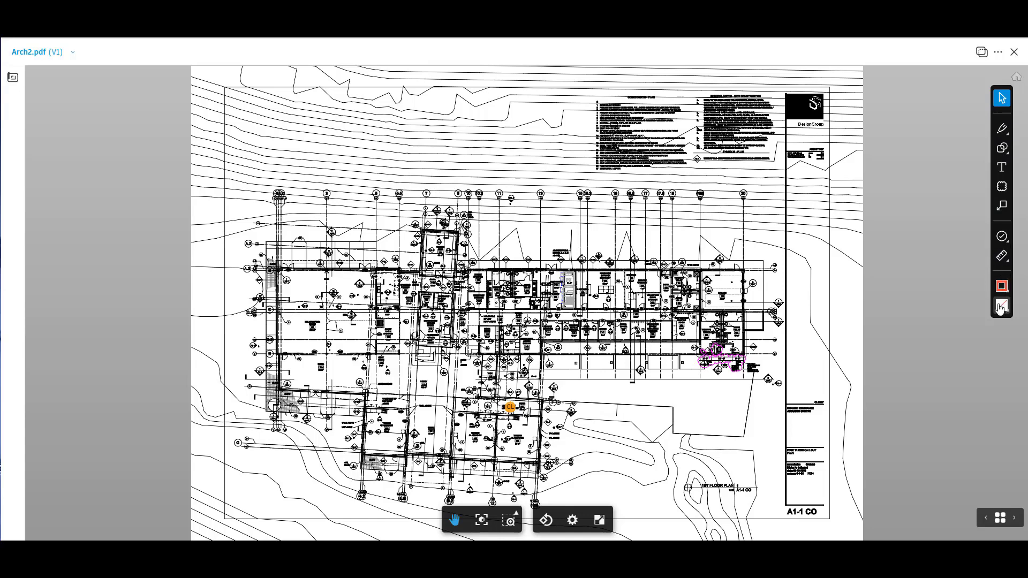
{"action": "left_click", "coordinate": [1004, 260]}
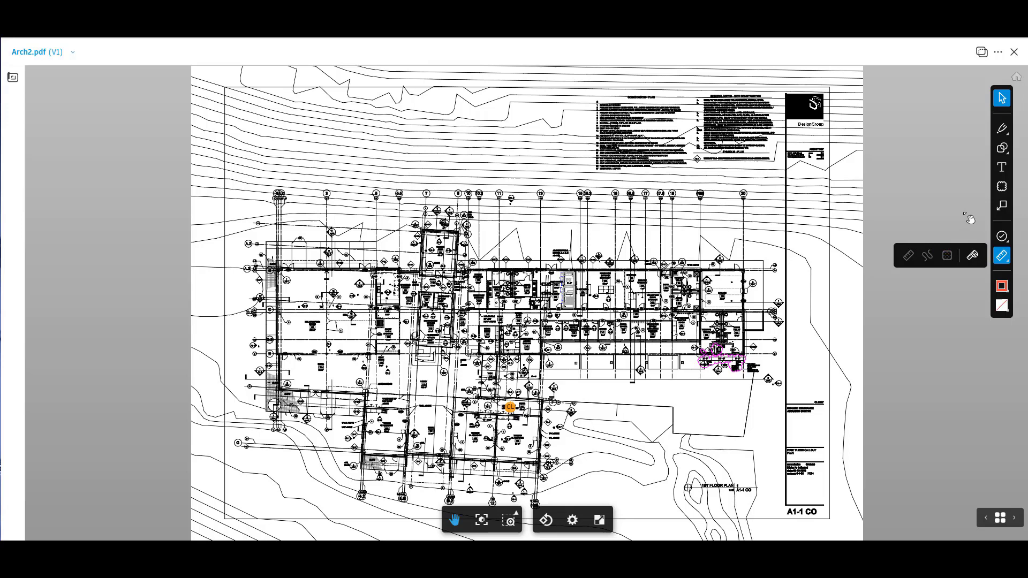
Start a new issue on the plan and choose Design as its type
{"action": "left_click", "coordinate": [1000, 240]}
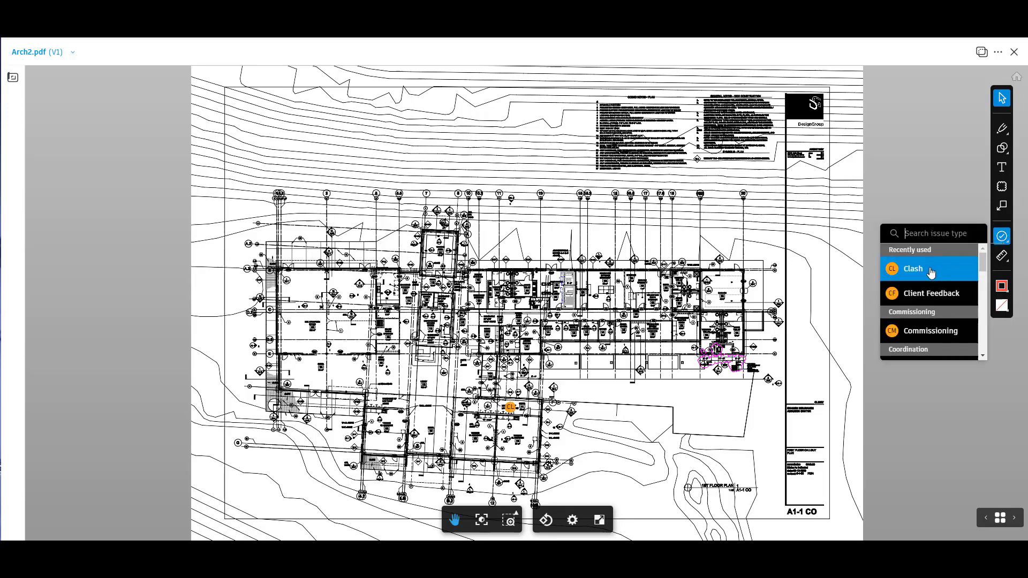
{"action": "scroll", "coordinate": [930, 273], "scroll_direction": "down", "scroll_amount": 5}
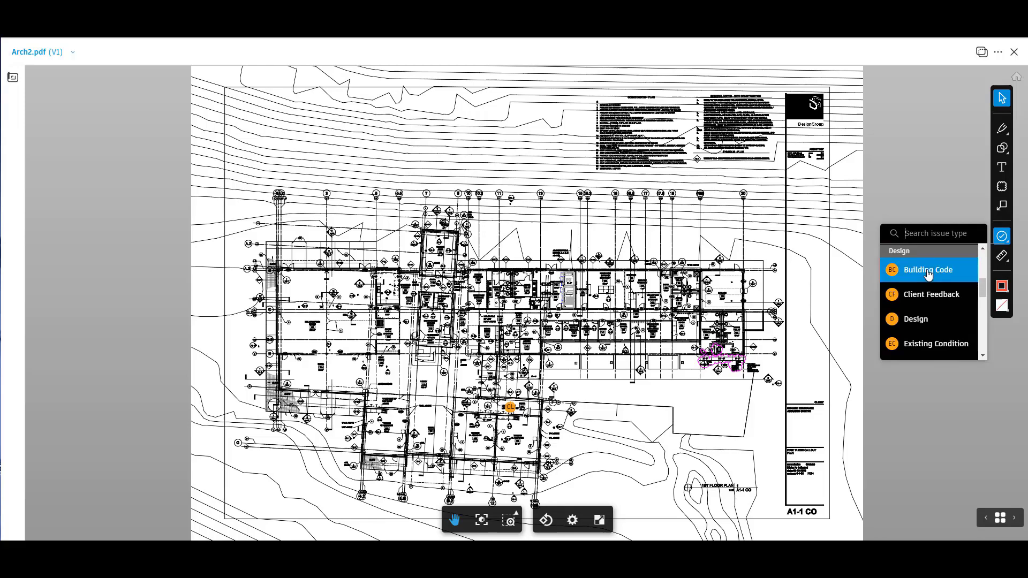
{"action": "scroll", "coordinate": [928, 274], "scroll_direction": "down", "scroll_amount": 2}
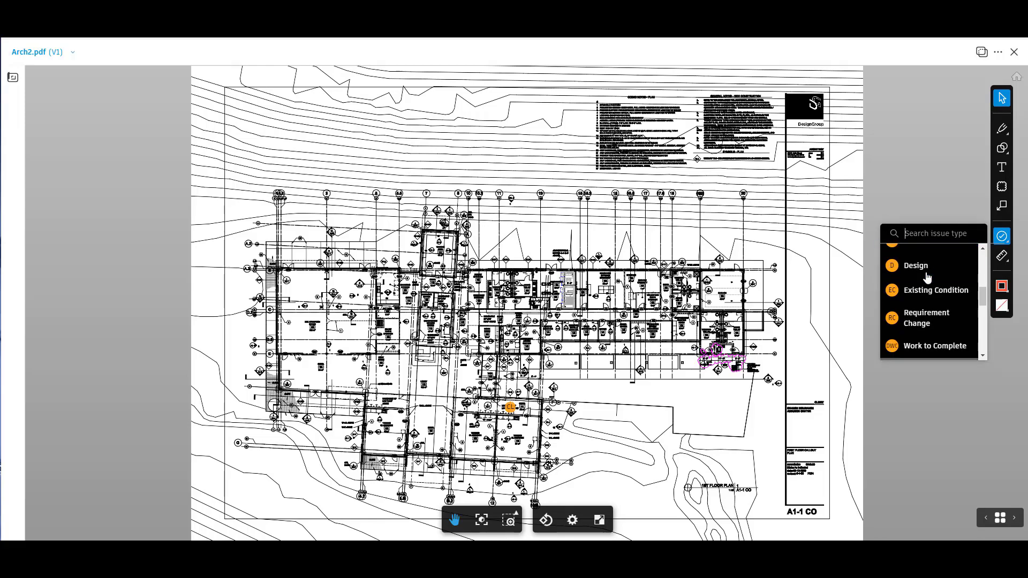
{"action": "left_click", "coordinate": [899, 275]}
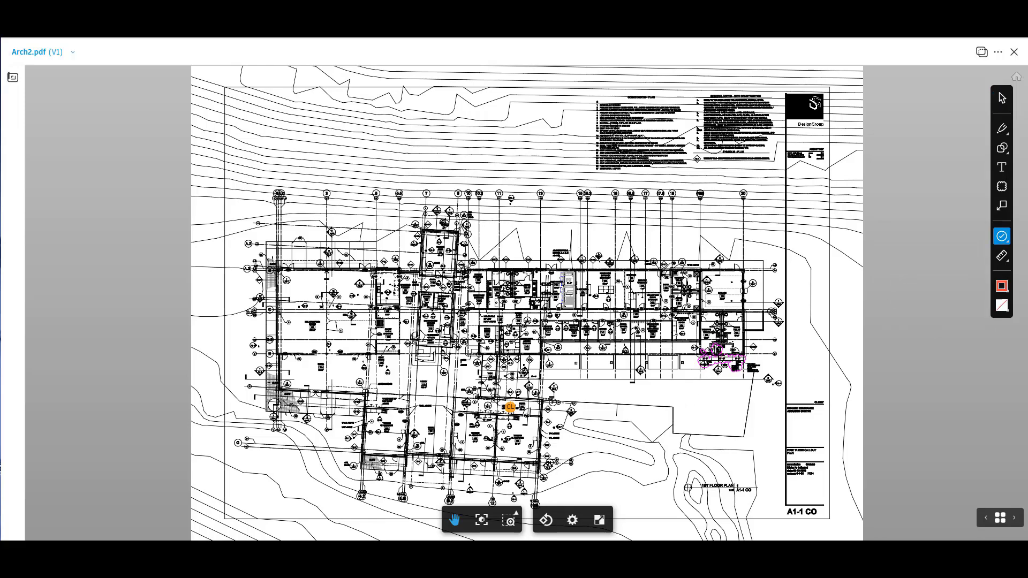
{"action": "scroll", "coordinate": [669, 347], "scroll_direction": "up", "scroll_amount": 5}
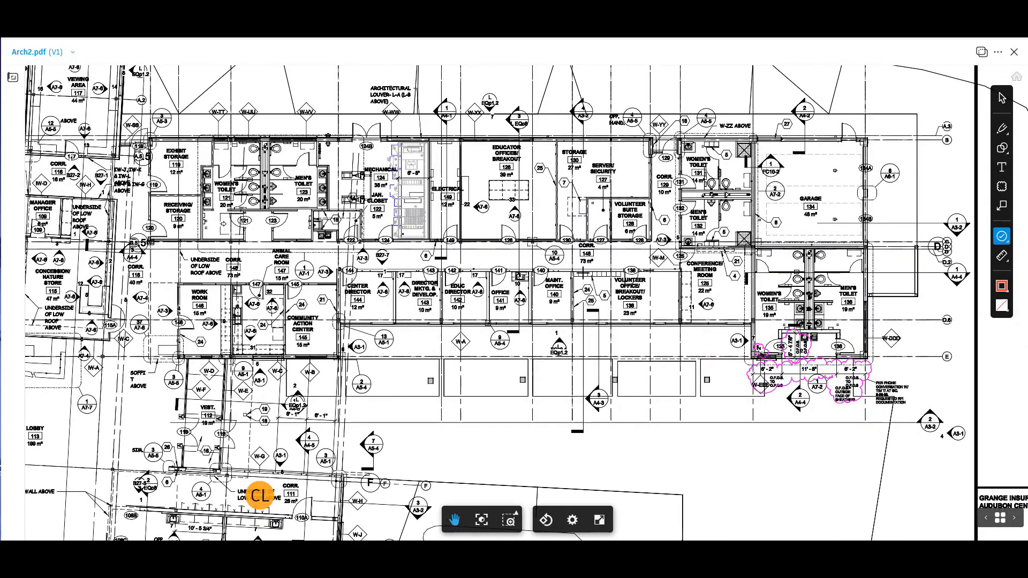
Pin the Design issue on the plan, describing it as a request to check these items' placement
{"action": "left_click", "coordinate": [554, 244]}
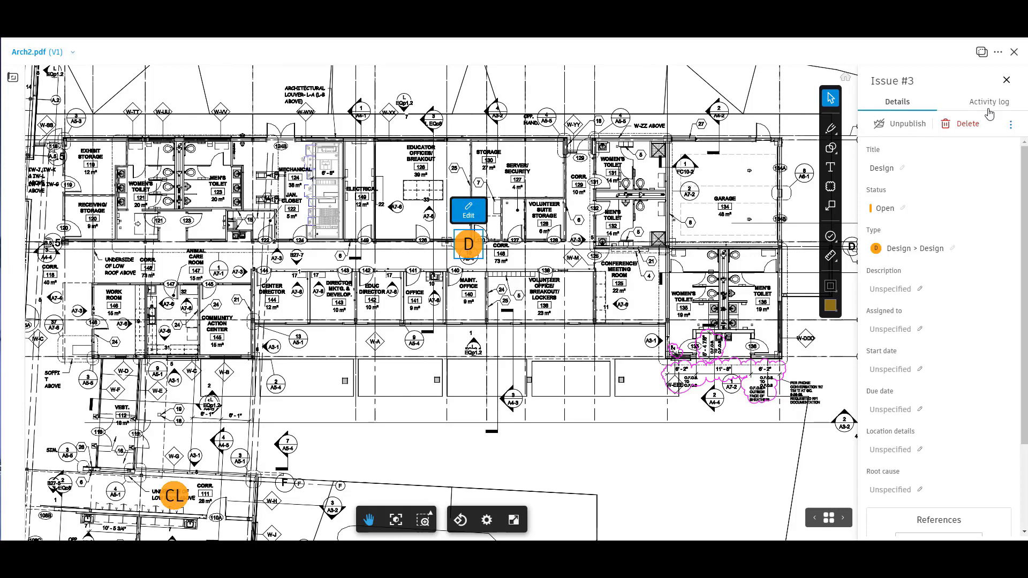
{"action": "left_click", "coordinate": [890, 290]}
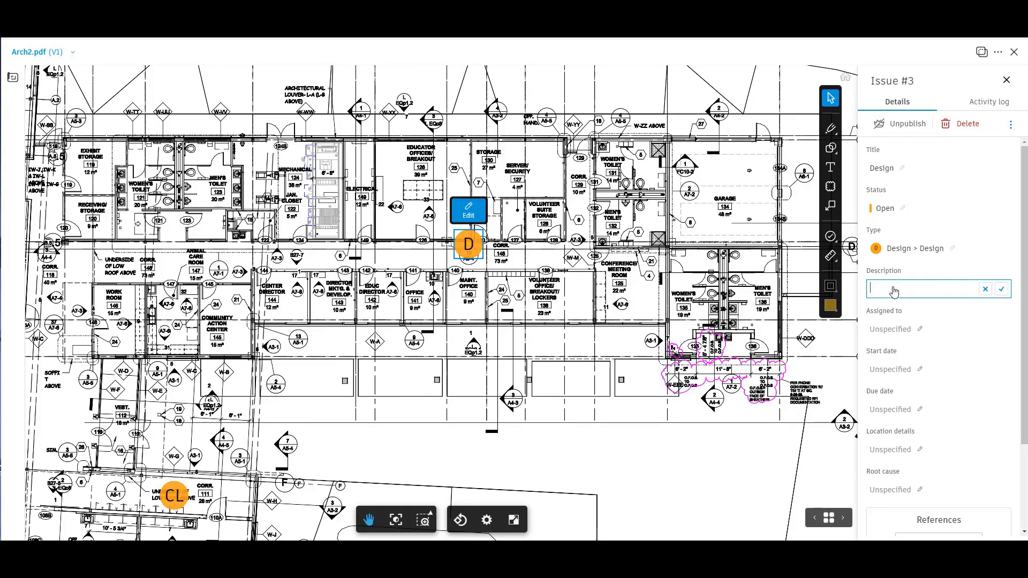
{"action": "type", "text": "Please chec"}
{"action": "type", "text": "k the placement o"}
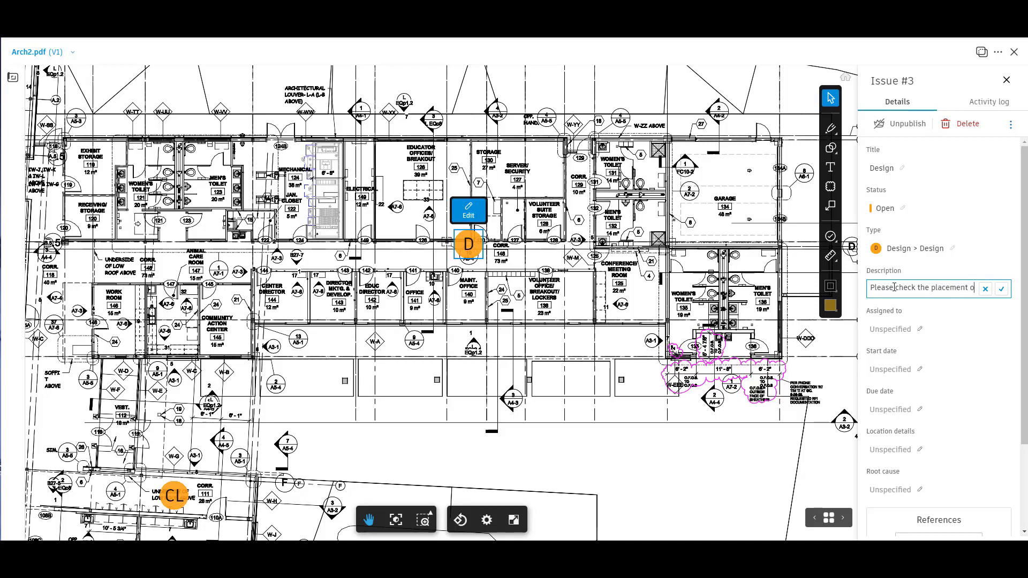
{"action": "type", "text": "f thes"}
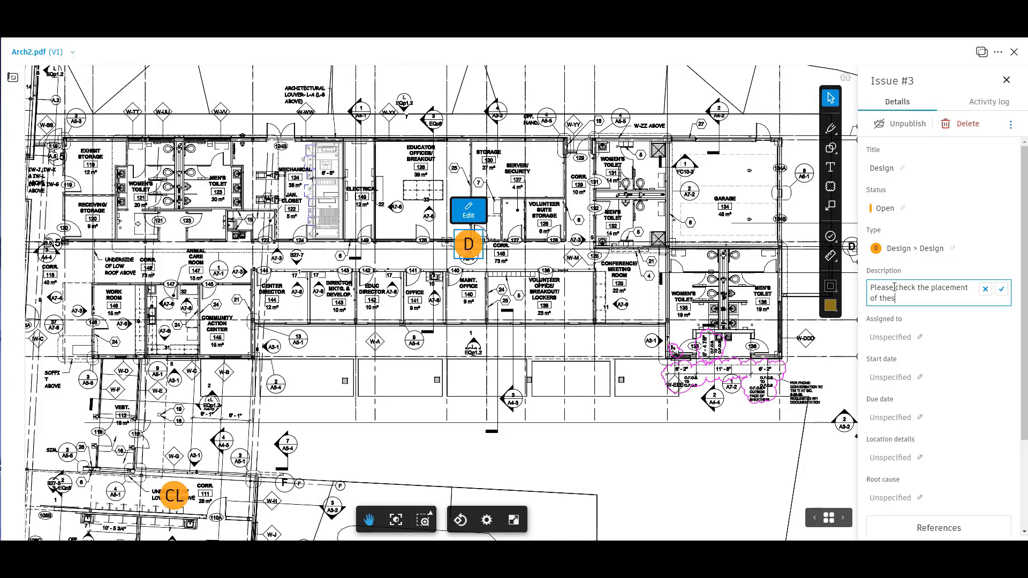
{"action": "type", "text": "e items."}
{"action": "left_click", "coordinate": [916, 343]}
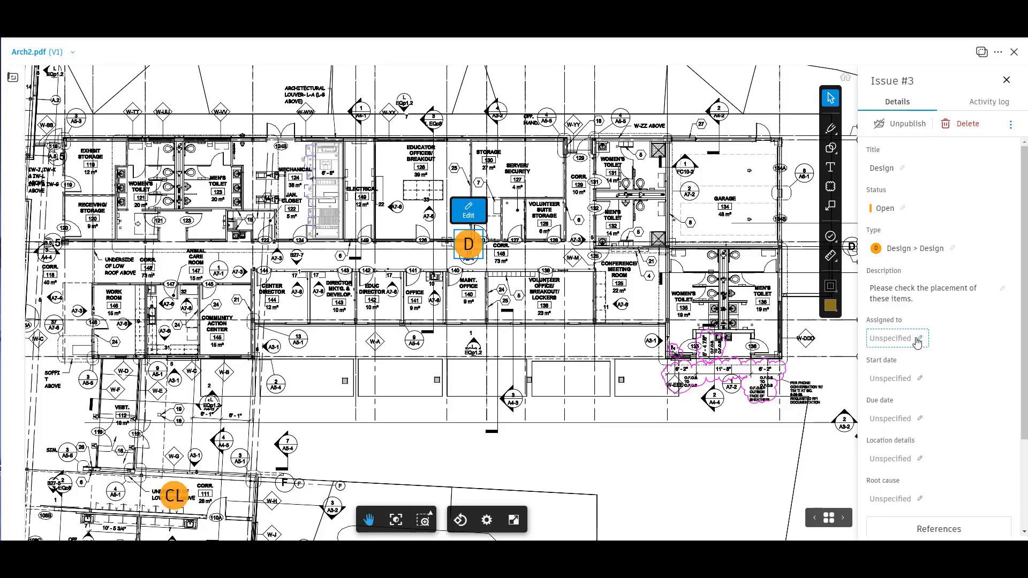
Assign the issue to the Architect role and set its location to Room 138
{"action": "left_click", "coordinate": [916, 342]}
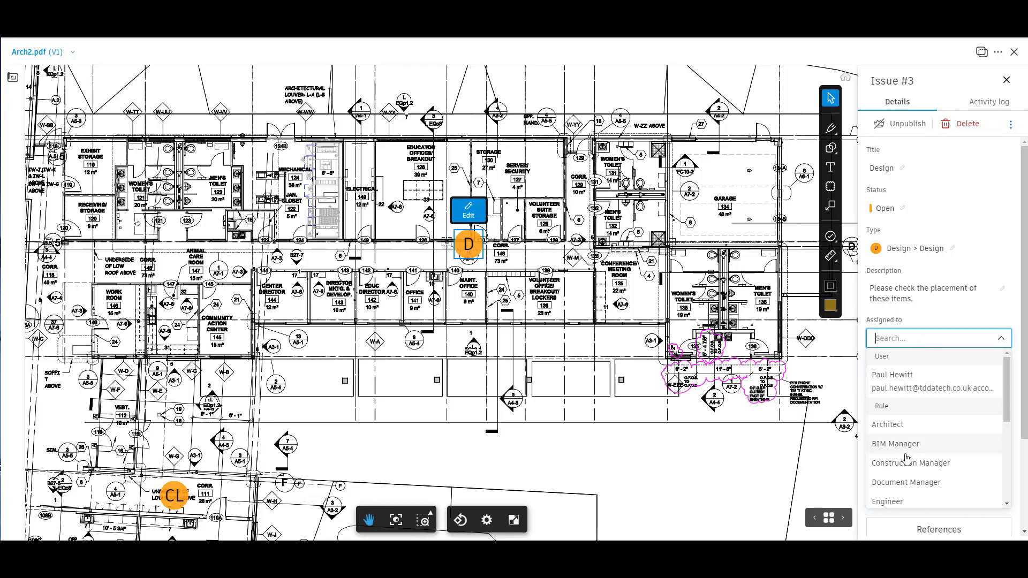
{"action": "scroll", "coordinate": [906, 460], "scroll_direction": "down", "scroll_amount": 5}
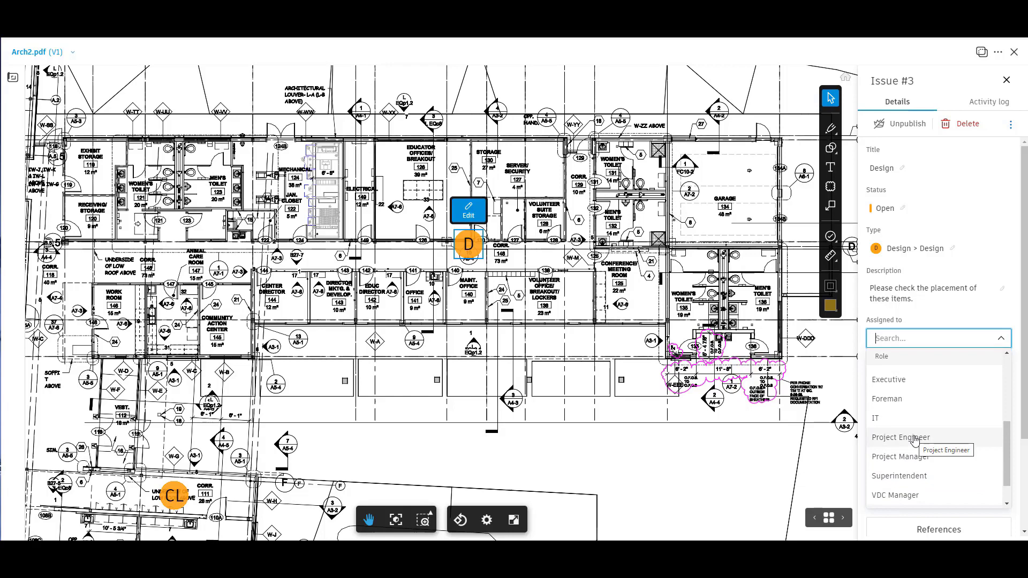
{"action": "scroll", "coordinate": [914, 425], "scroll_direction": "up", "scroll_amount": 5}
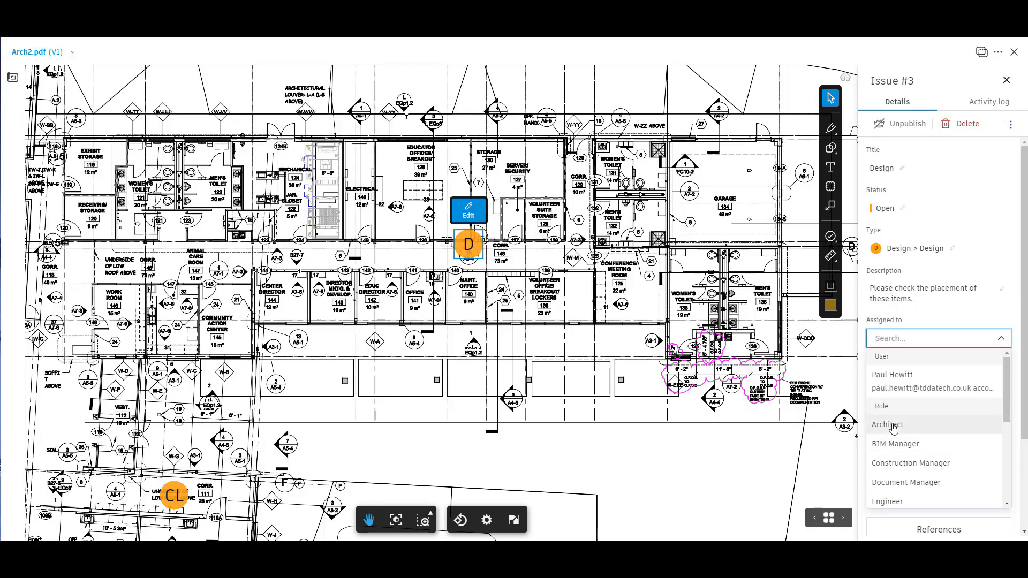
{"action": "left_click", "coordinate": [914, 426]}
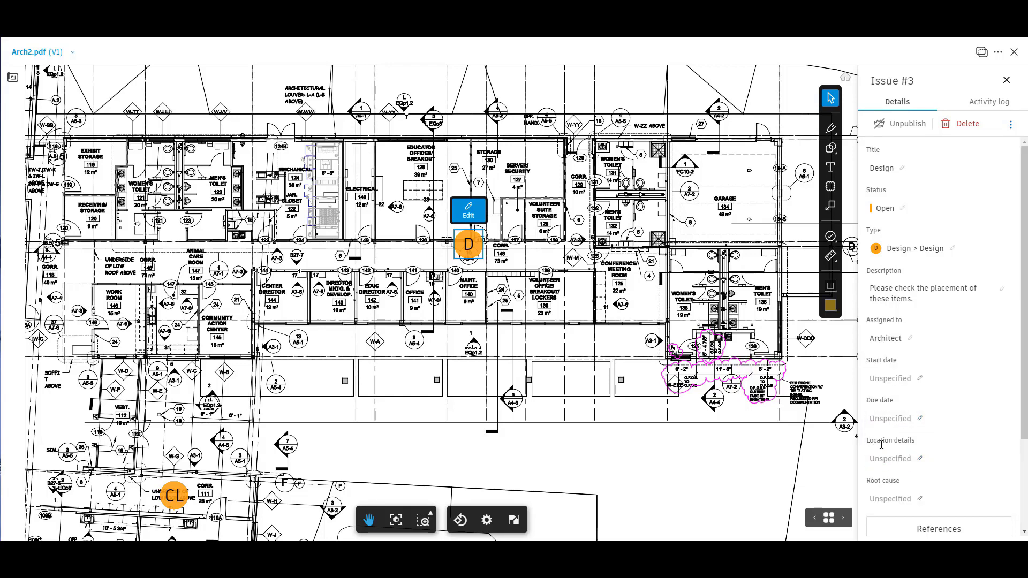
{"action": "left_click", "coordinate": [889, 460]}
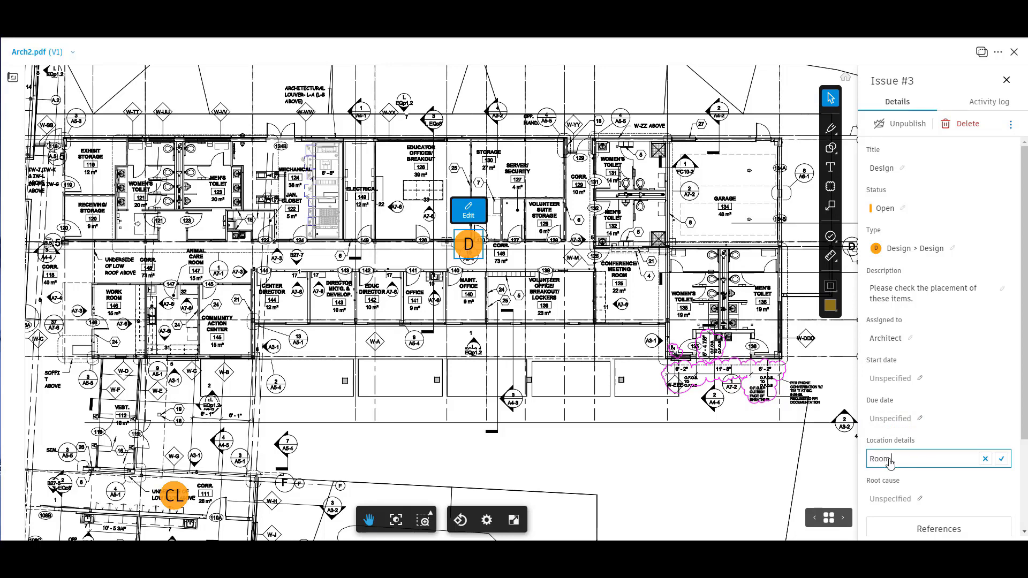
{"action": "type", "text": "Room 138"}
{"action": "key", "text": "Return"}
Set root cause to Coordination > Design Deficiency, change publish status, then close the issue and drawing
{"action": "scroll", "coordinate": [956, 464], "scroll_direction": "down", "scroll_amount": 3}
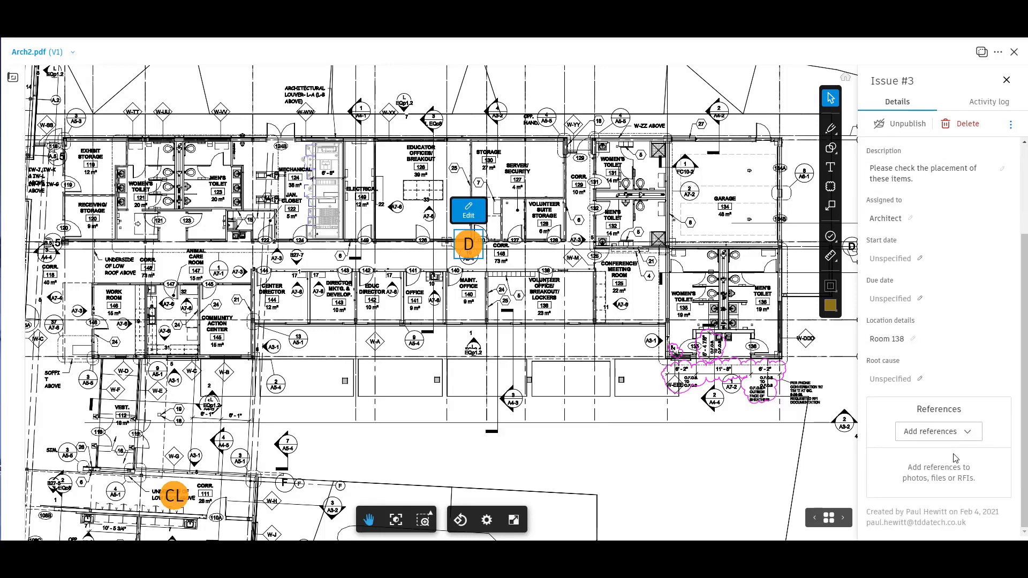
{"action": "left_click", "coordinate": [894, 385]}
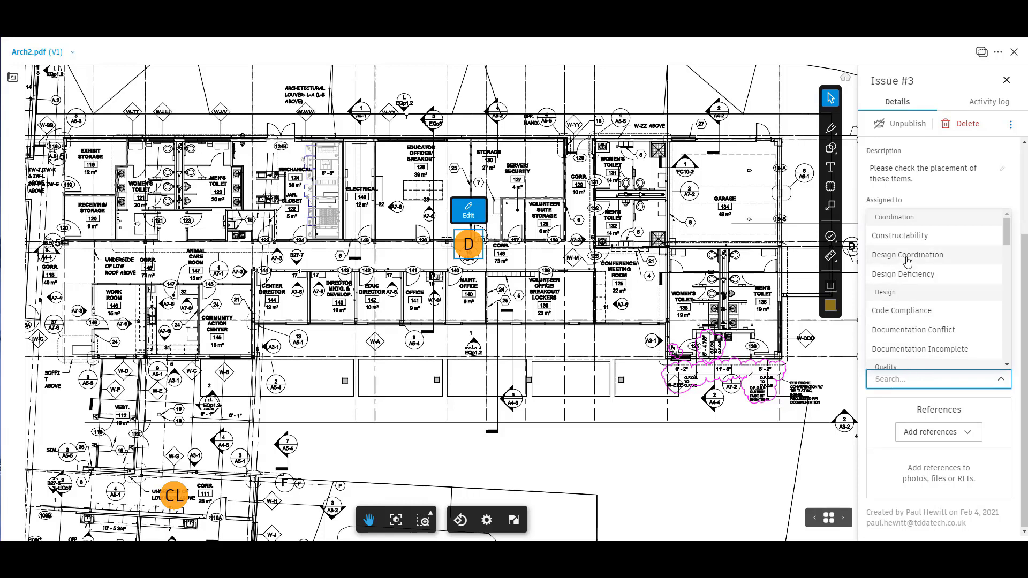
{"action": "left_click", "coordinate": [919, 274]}
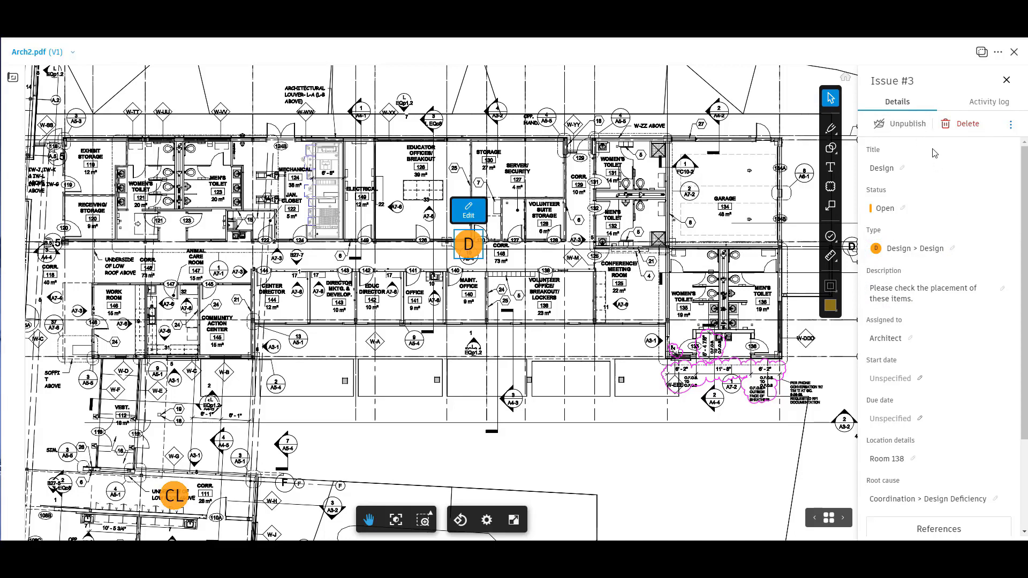
{"action": "left_click", "coordinate": [899, 126]}
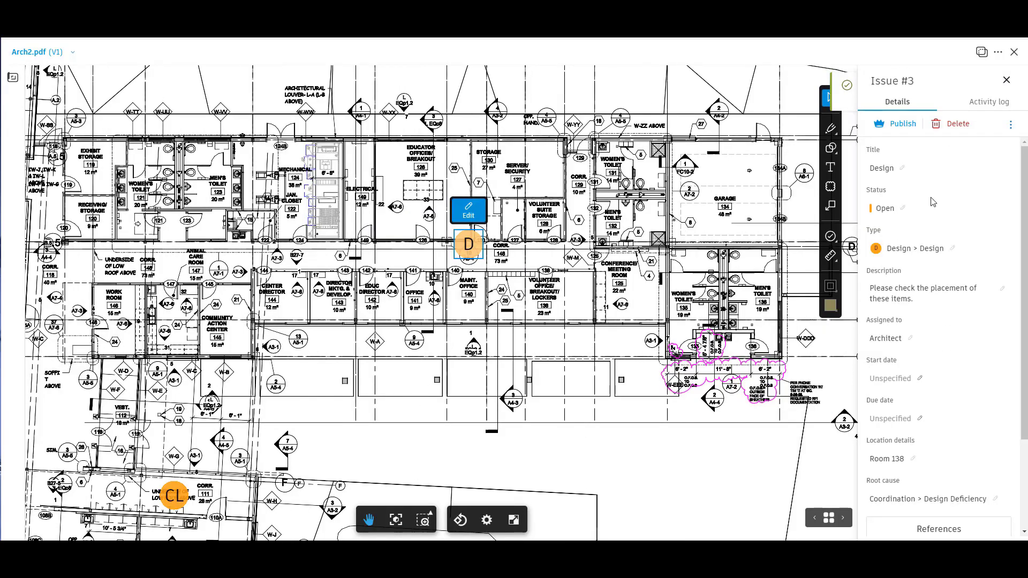
{"action": "left_click", "coordinate": [1007, 81]}
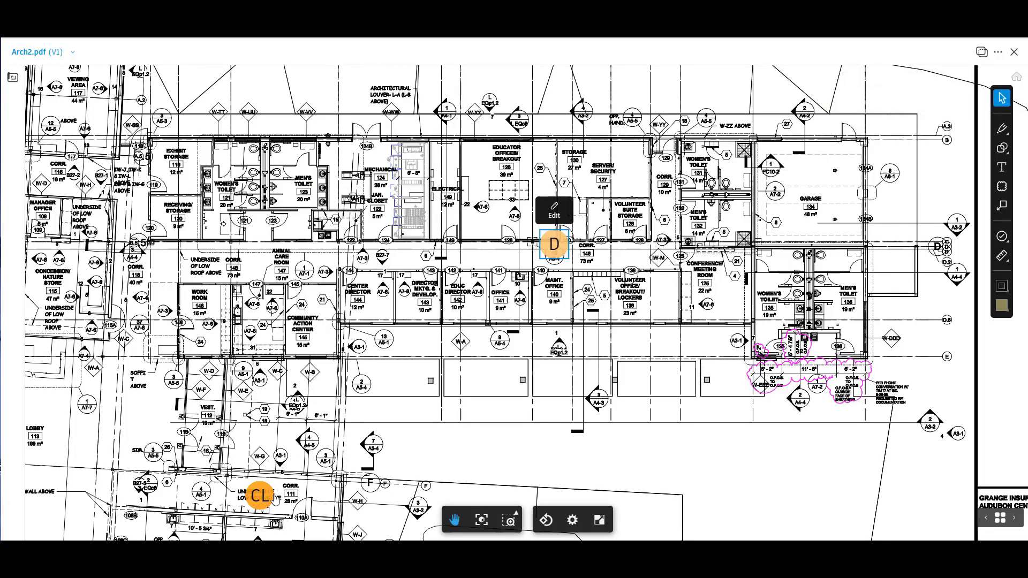
{"action": "left_click", "coordinate": [1014, 52]}
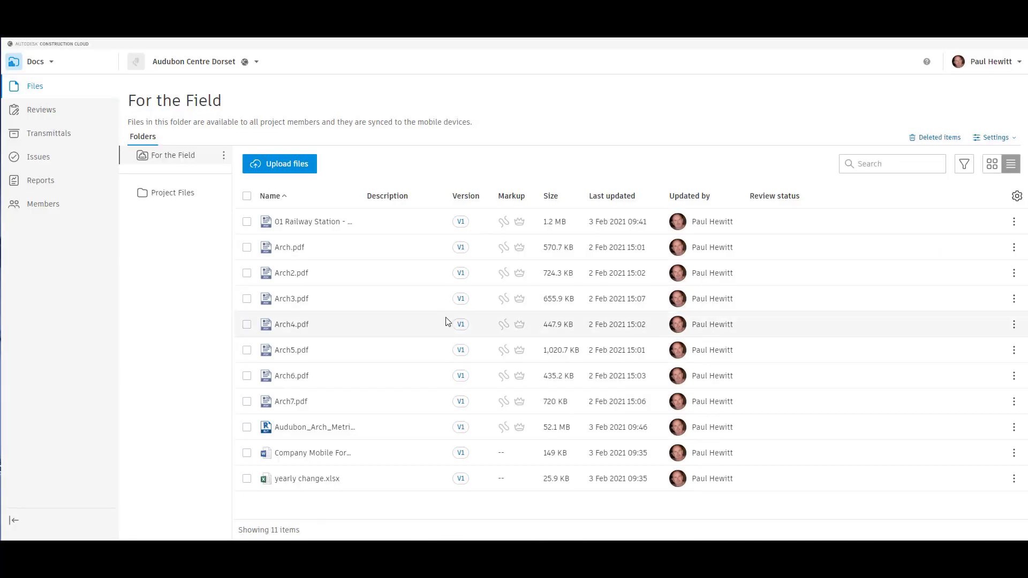
Check the Design issue in the Issues list, view the empty Reports page, and bring up the product switcher
{"action": "left_click", "coordinate": [44, 157]}
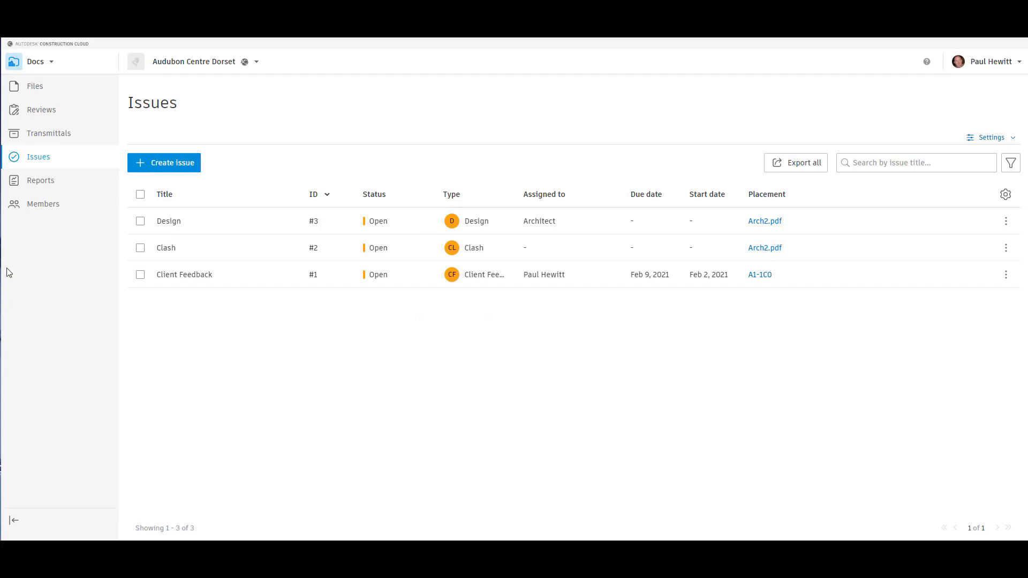
{"action": "left_click", "coordinate": [45, 180]}
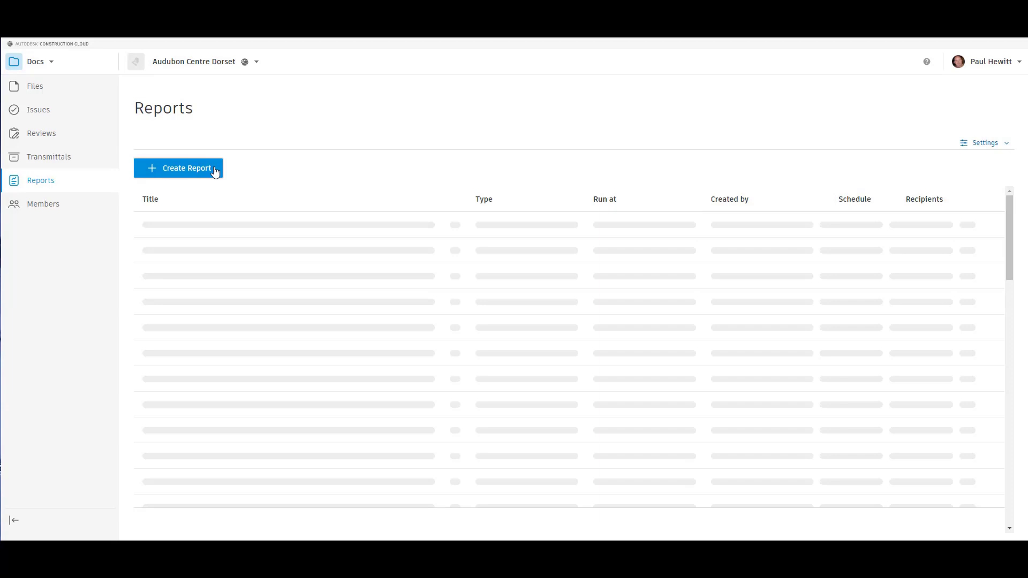
{"action": "left_click", "coordinate": [52, 64]}
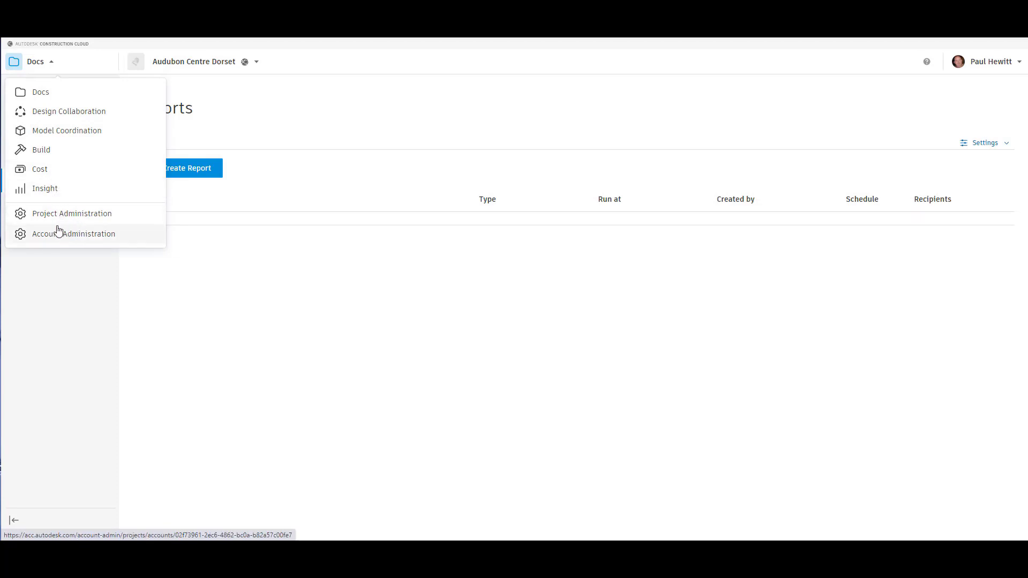
Switch to Build, review the Home dashboard's Project progress milestones like All Parties onboard, then go to Files
{"action": "left_click", "coordinate": [45, 152]}
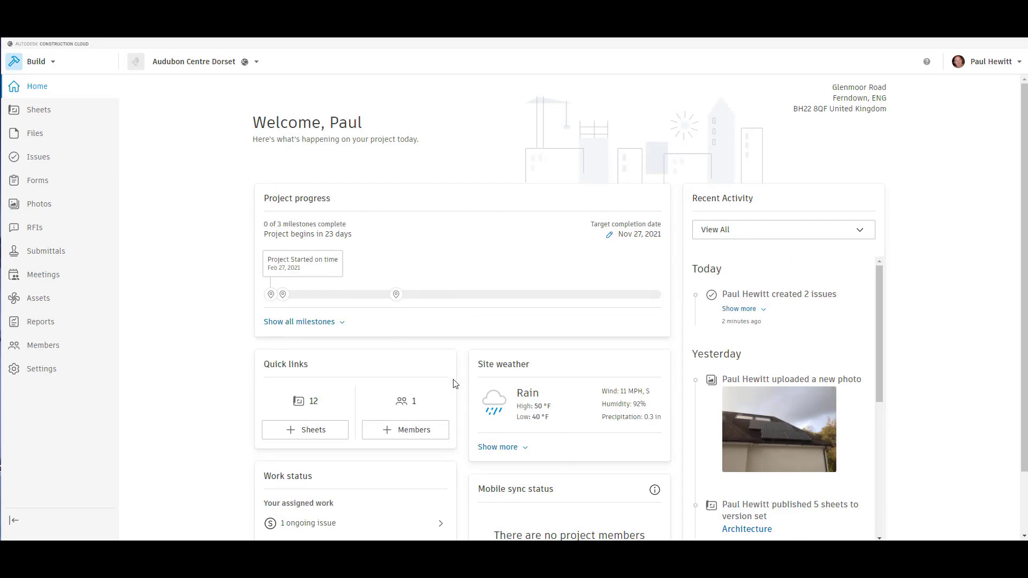
{"action": "scroll", "coordinate": [444, 360], "scroll_direction": "down", "scroll_amount": 2}
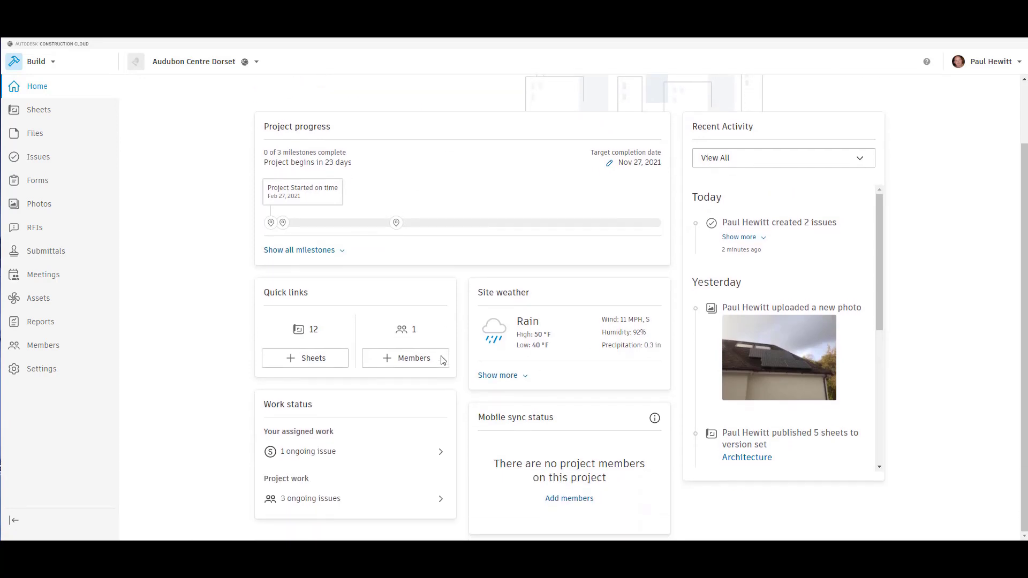
{"action": "scroll", "coordinate": [443, 361], "scroll_direction": "up", "scroll_amount": 2}
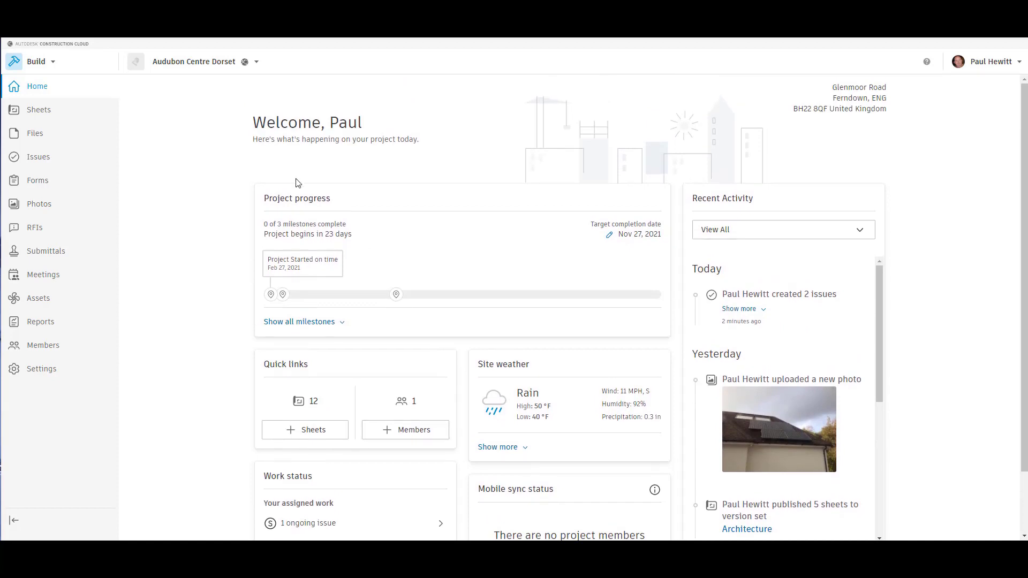
{"action": "left_click_drag", "start_coordinate": [266, 198], "coordinate": [332, 205]}
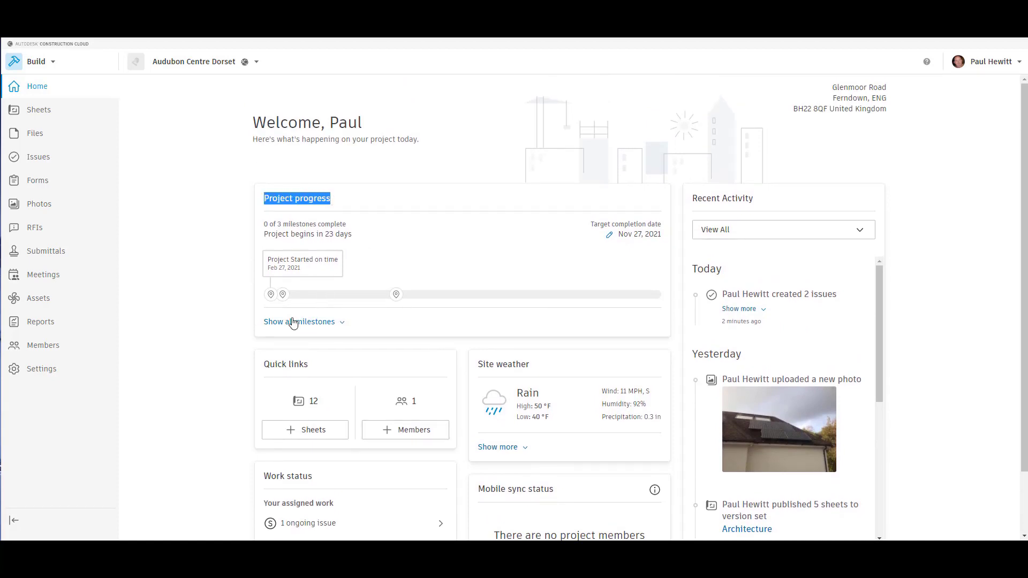
{"action": "left_click", "coordinate": [283, 297]}
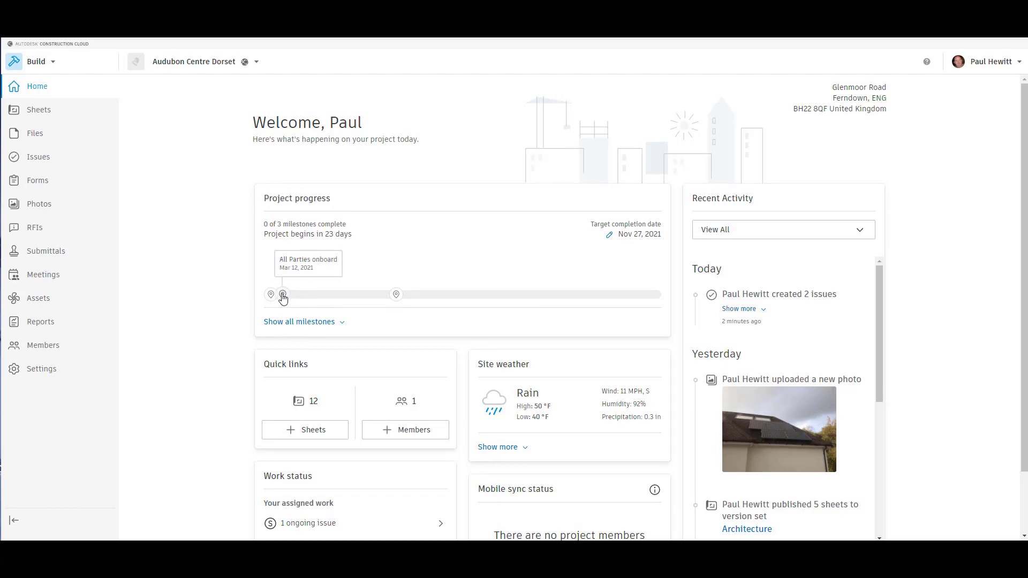
{"action": "mouse_move", "coordinate": [396, 298]}
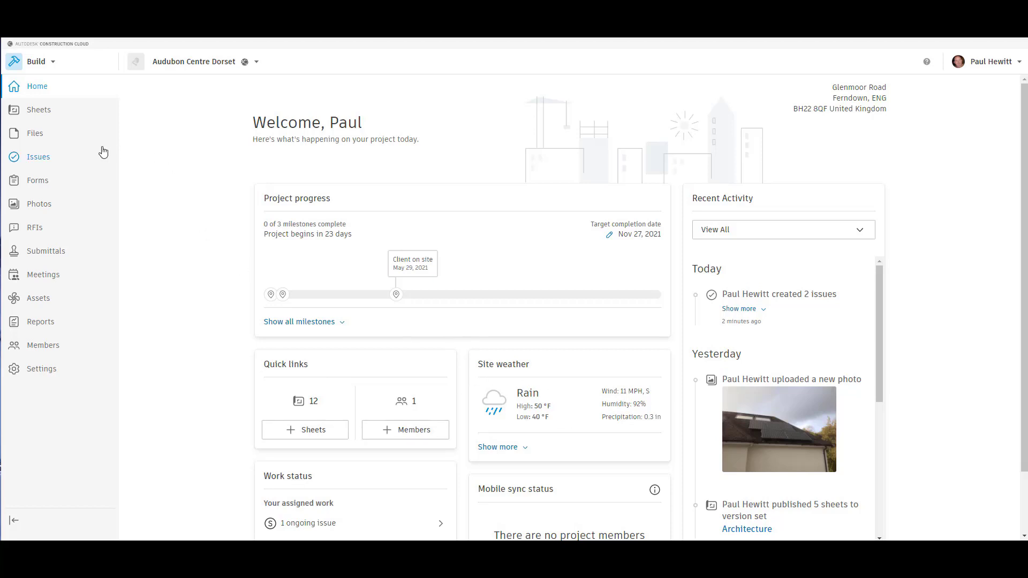
{"action": "left_click", "coordinate": [29, 134]}
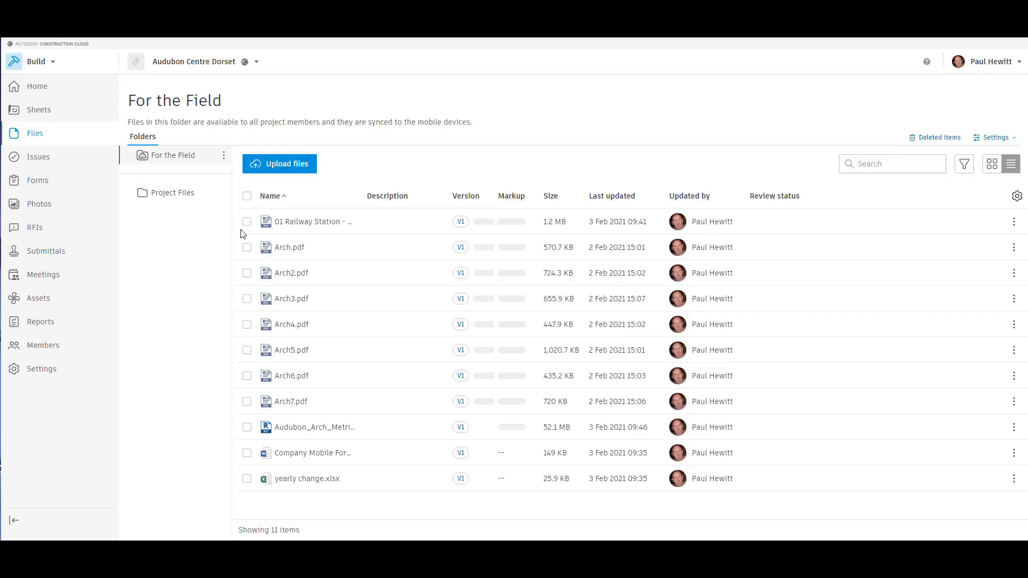
Go from Files to the 12-sheet Sheets list and open the A1-2 roof plan sheet
{"action": "left_click", "coordinate": [35, 135]}
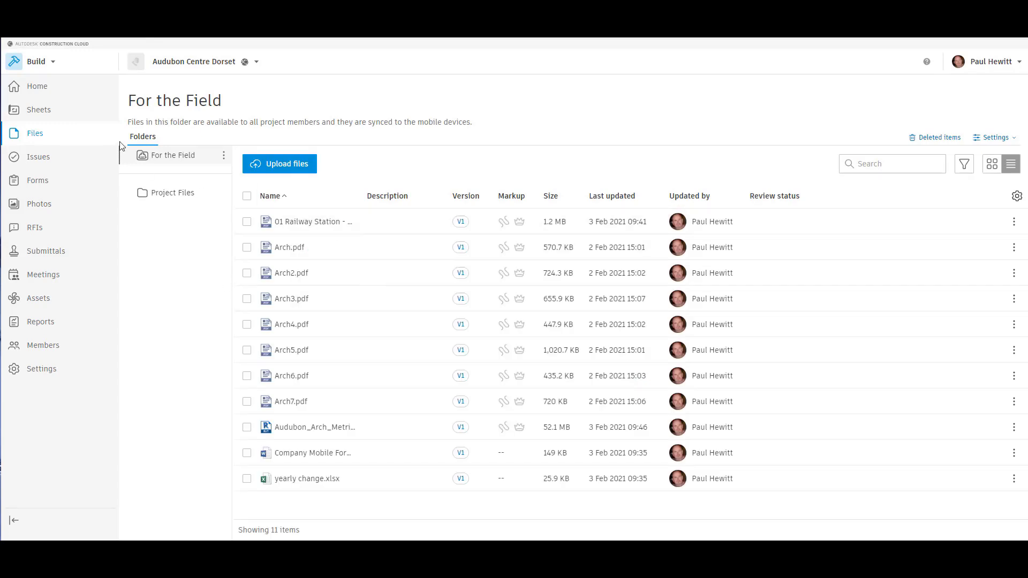
{"action": "left_click", "coordinate": [33, 110]}
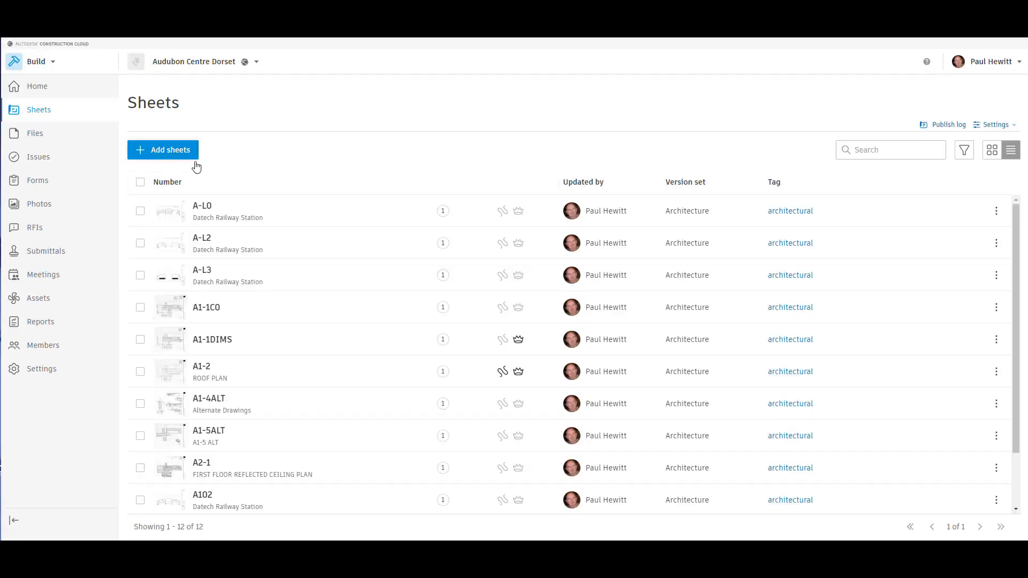
{"action": "scroll", "coordinate": [325, 285], "scroll_direction": "down", "scroll_amount": 2}
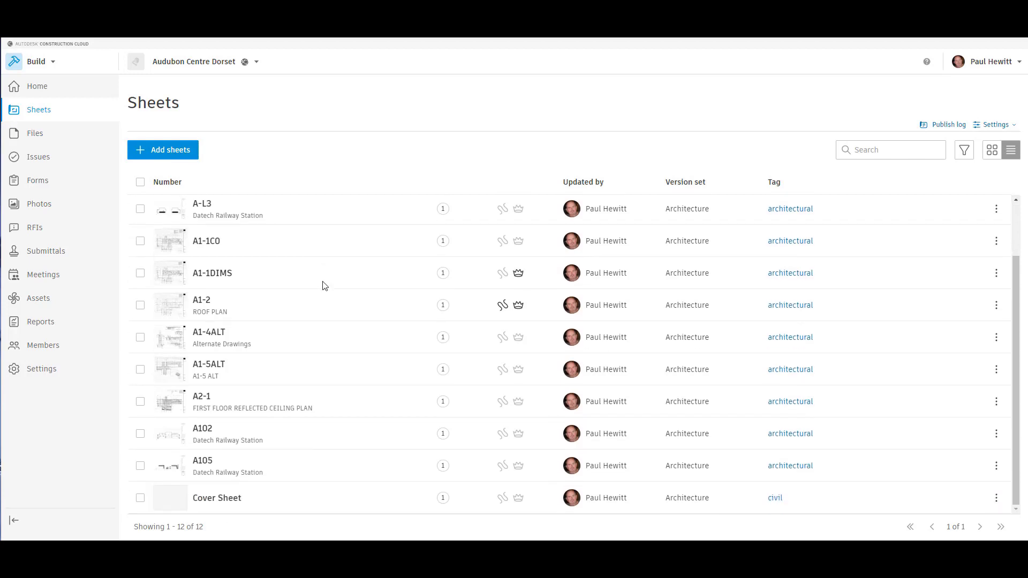
{"action": "scroll", "coordinate": [323, 287], "scroll_direction": "up", "scroll_amount": 2}
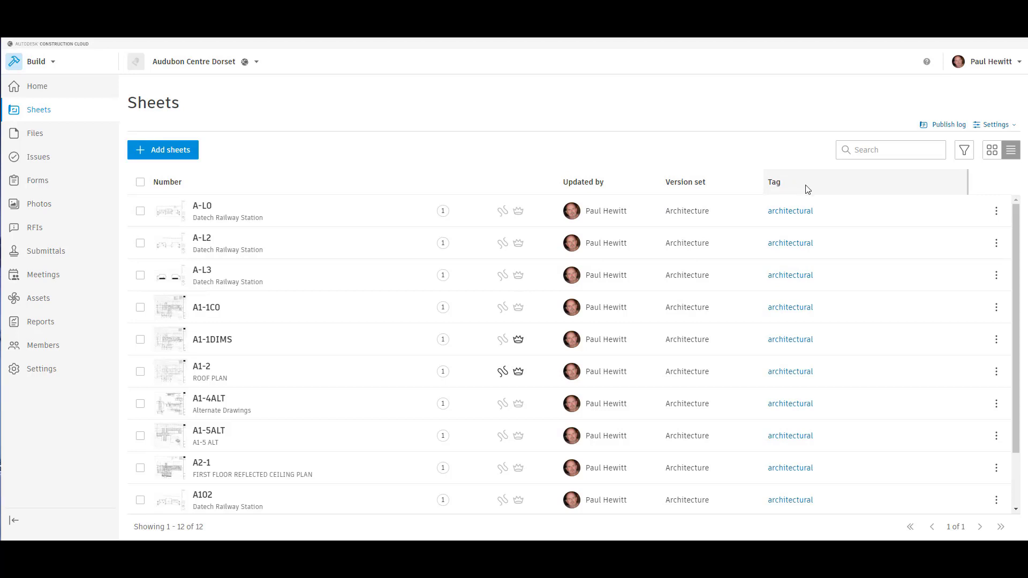
{"action": "scroll", "coordinate": [738, 280], "scroll_direction": "down", "scroll_amount": 2}
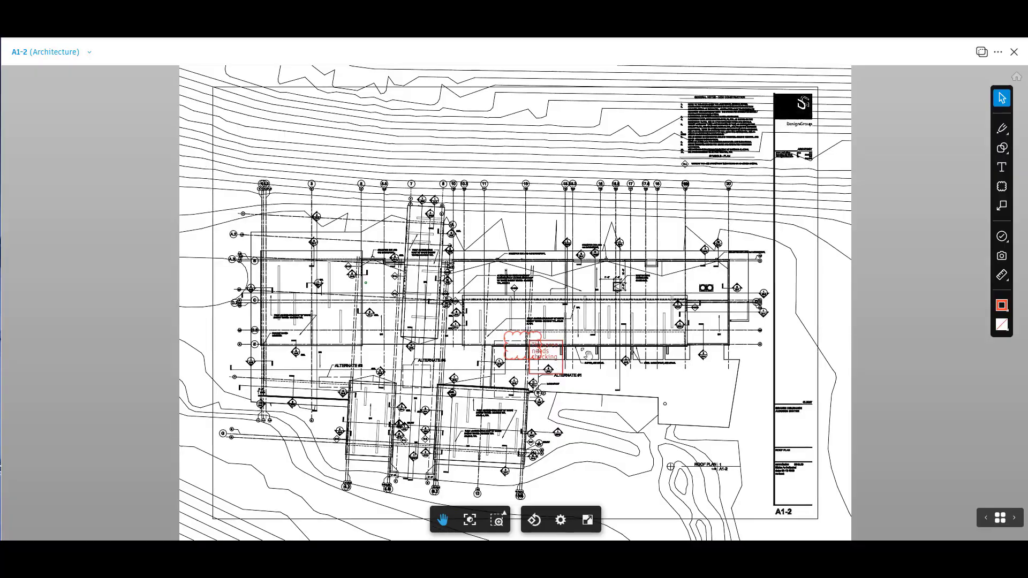
Zoom around the 'This area needs checking' cloud on A1-2, then exit back to the Sheets list
{"action": "scroll", "coordinate": [534, 345], "scroll_direction": "up", "scroll_amount": 5}
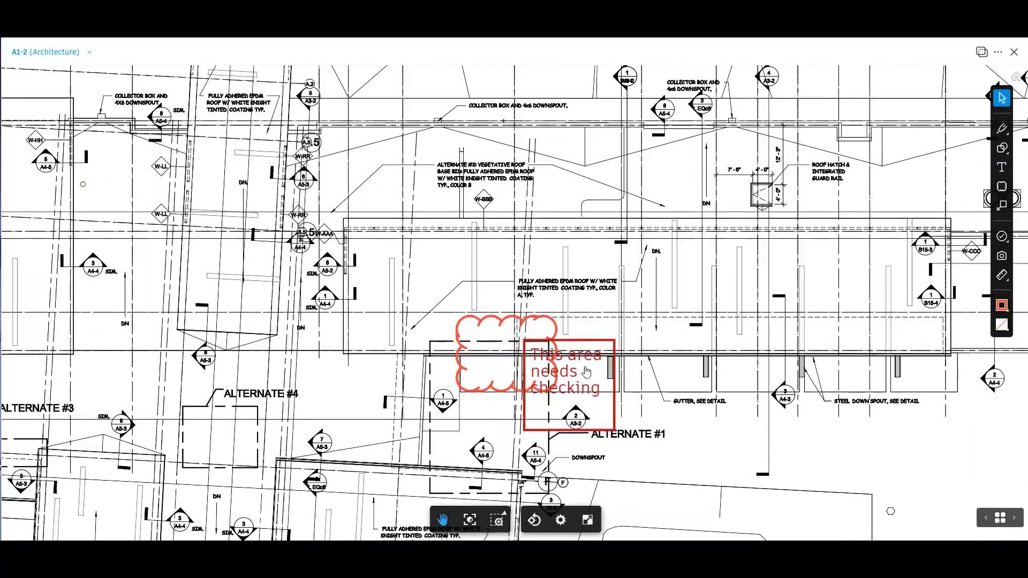
{"action": "scroll", "coordinate": [576, 381], "scroll_direction": "down", "scroll_amount": 2}
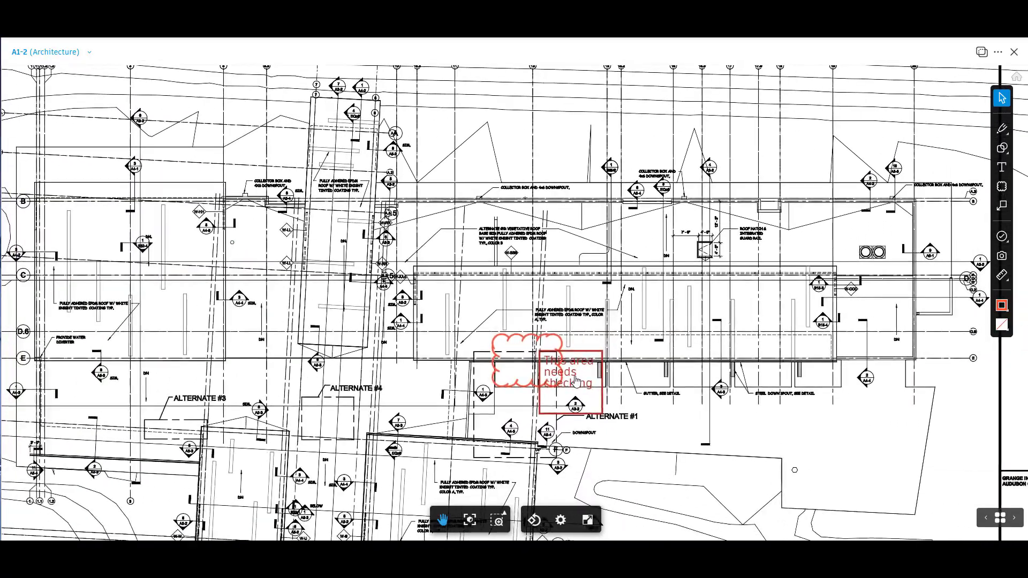
{"action": "scroll", "coordinate": [576, 381], "scroll_direction": "down", "scroll_amount": 2}
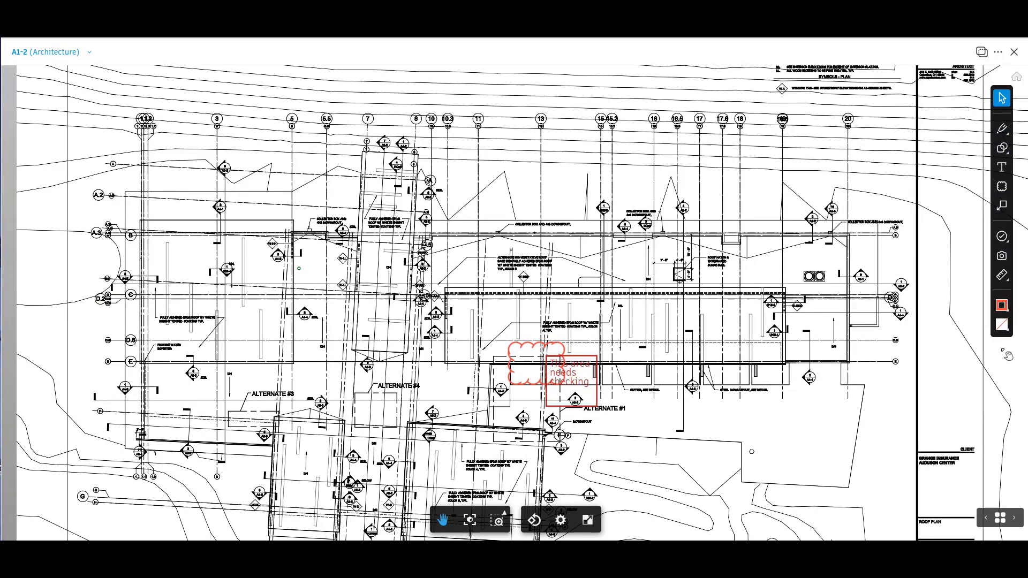
{"action": "left_click", "coordinate": [1014, 52]}
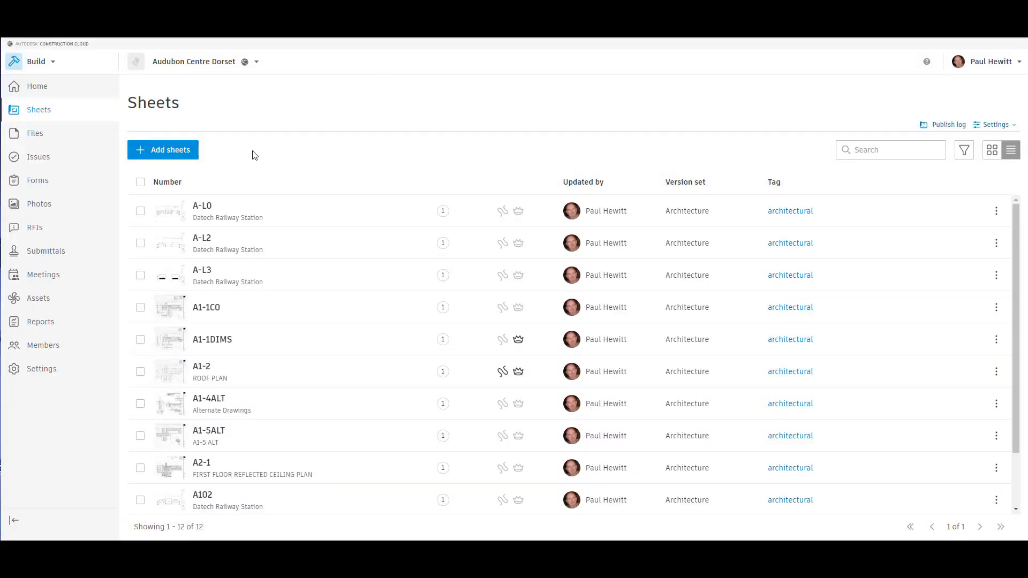
Look over the project's three open issues, then open the Photos gallery
{"action": "left_click", "coordinate": [42, 158]}
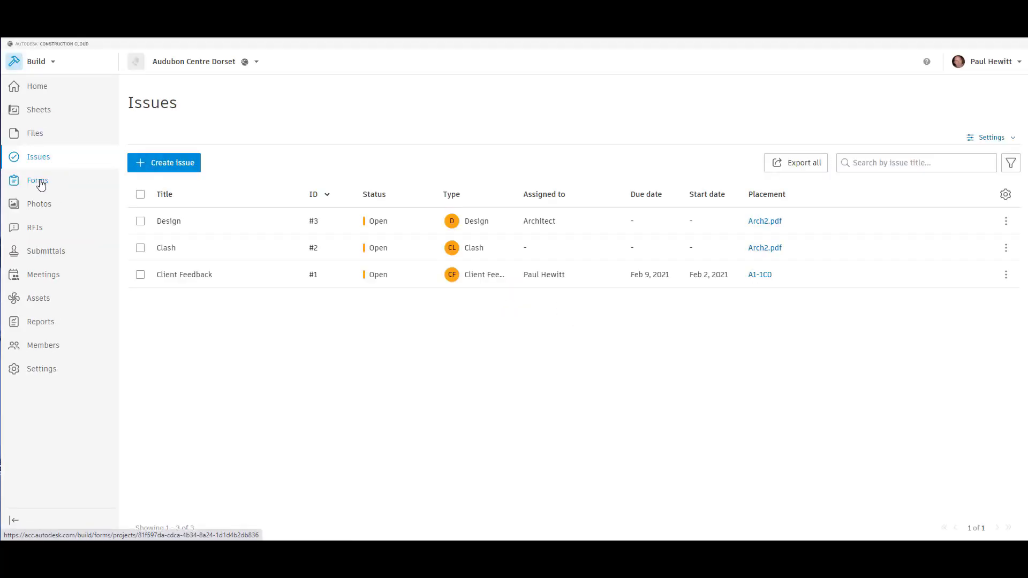
{"action": "left_click", "coordinate": [34, 206]}
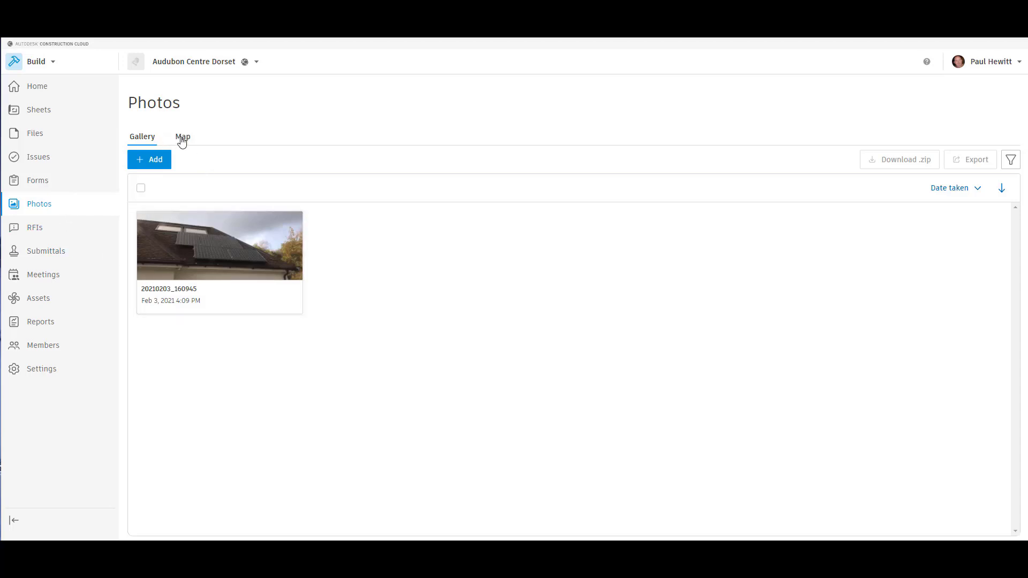
Locate the roof photo on the Map, then view its details with tags Architecture, MEP and Solar
{"action": "left_click", "coordinate": [182, 141]}
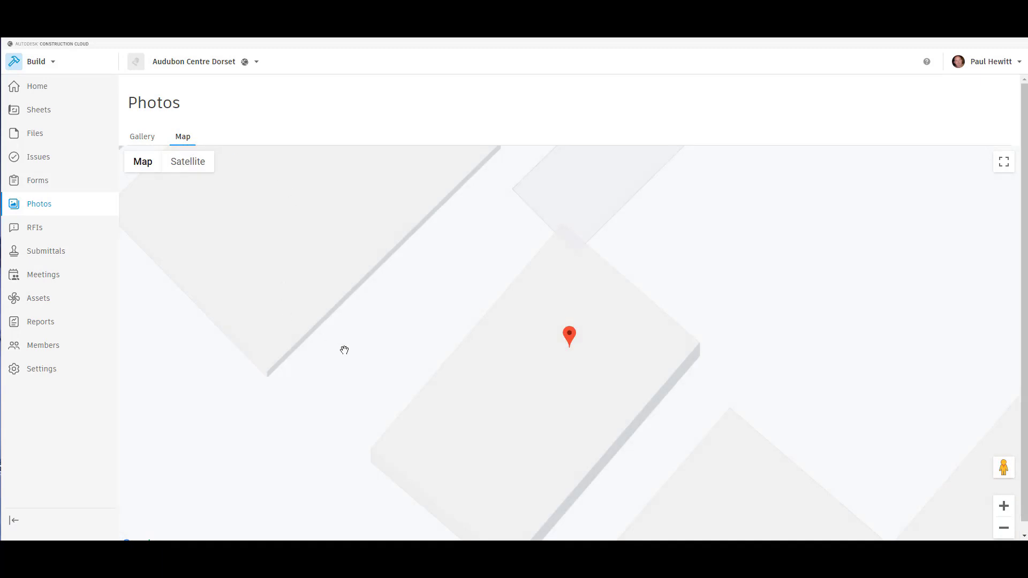
{"action": "scroll", "coordinate": [601, 351], "scroll_direction": "down", "scroll_amount": 5}
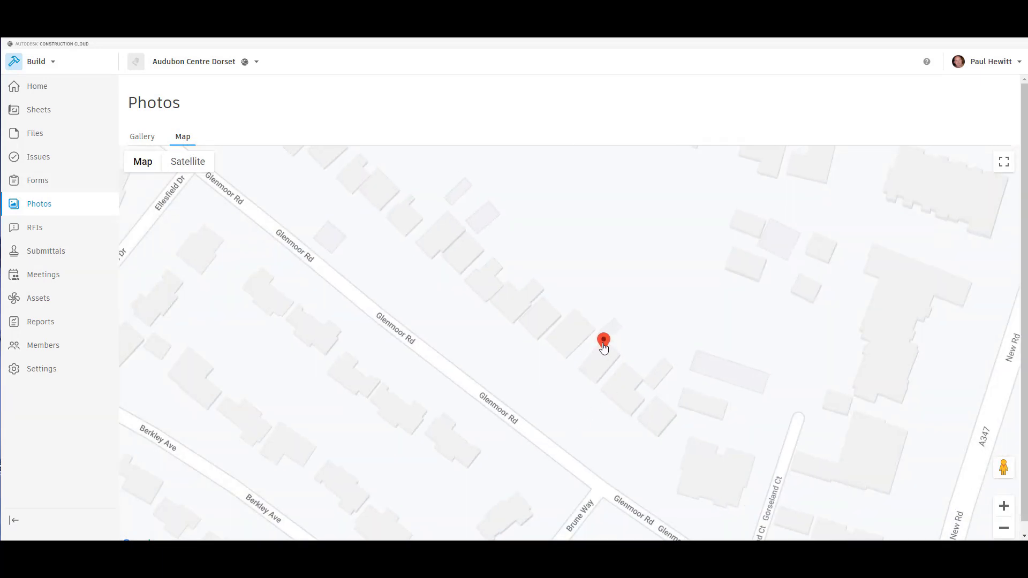
{"action": "left_click", "coordinate": [141, 137]}
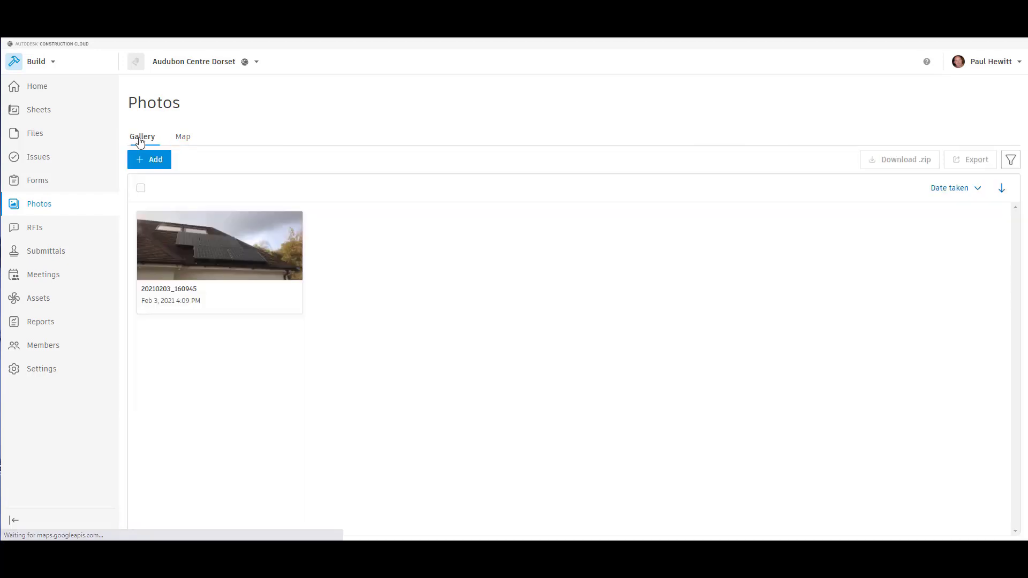
{"action": "left_click", "coordinate": [202, 236]}
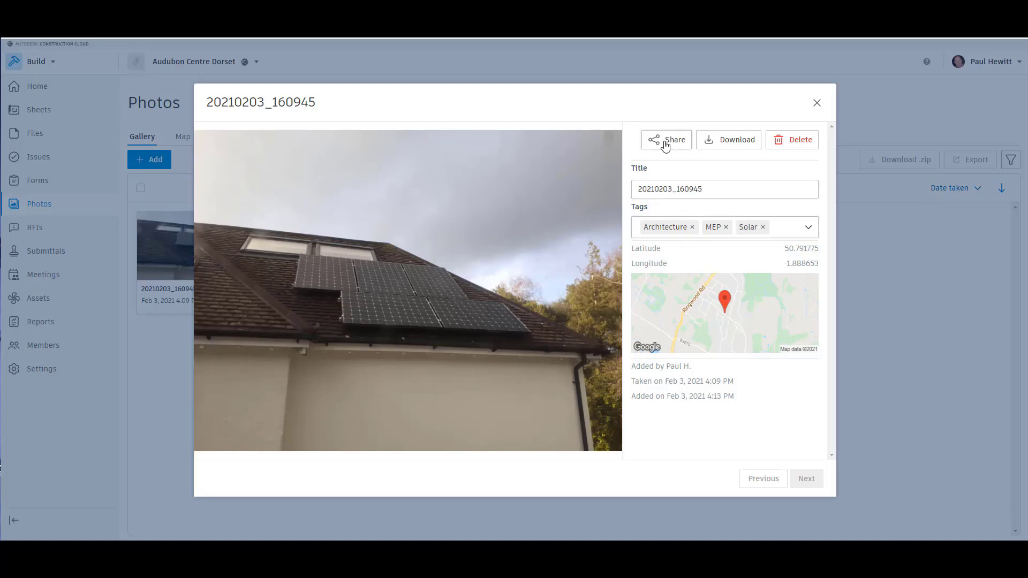
{"action": "left_click", "coordinate": [817, 103]}
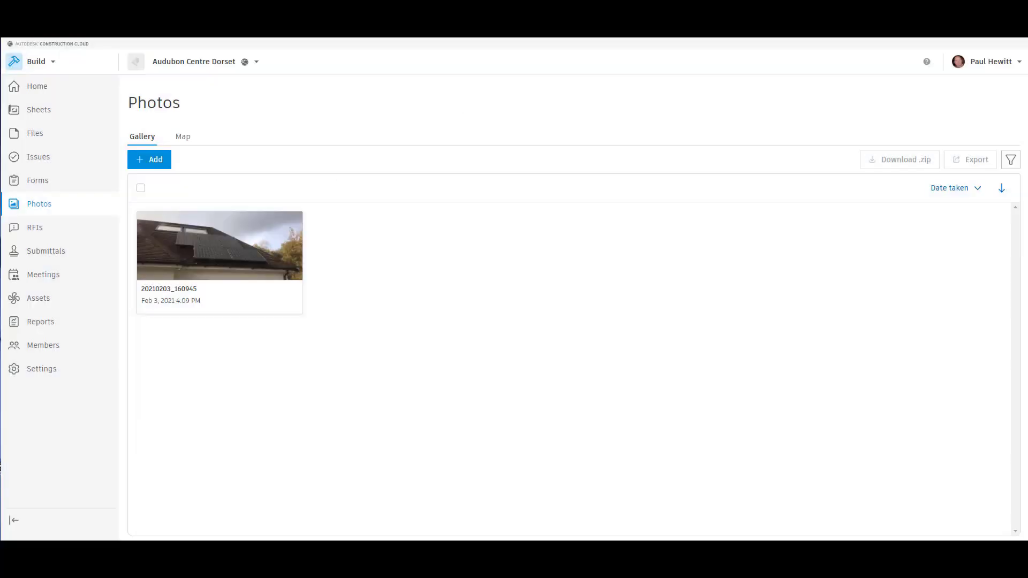